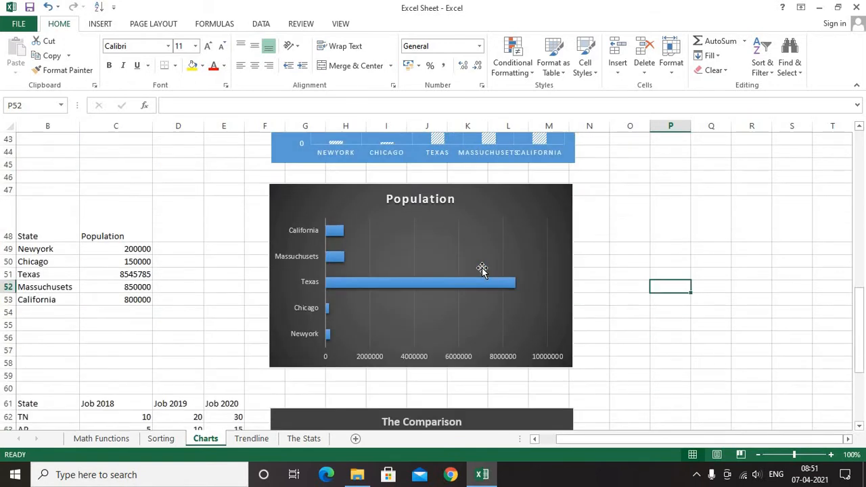
Look over the remaining charts on the Charts sheet and open the Trendline sheet.
scroll(481, 268, "down", 10)
scroll(396, 345, "up", 14)
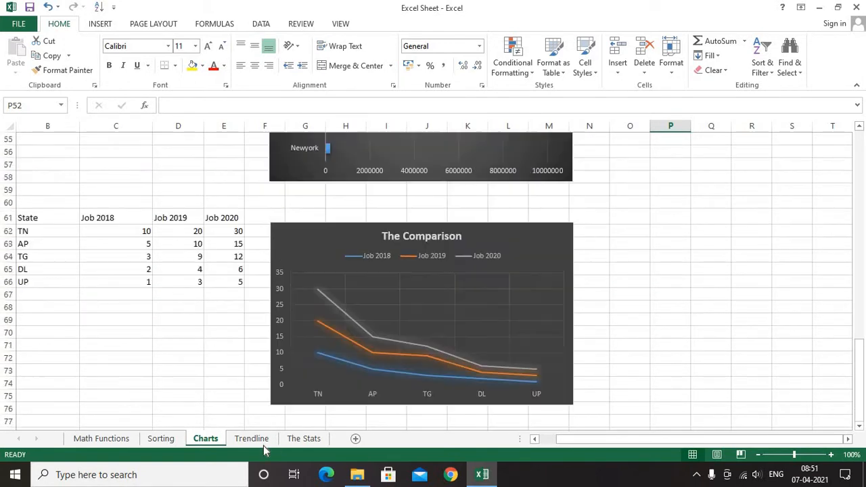
left_click(264, 443)
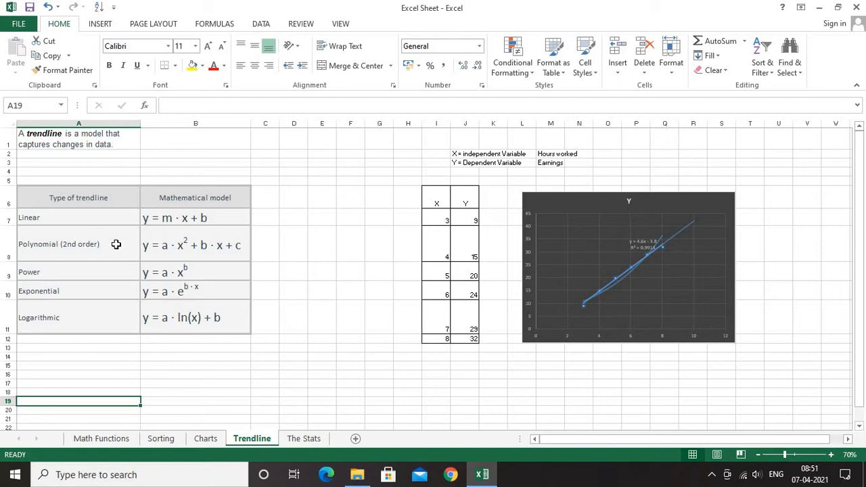
Review each trendline type and its mathematical model in the table, from Linear through Logarithmic.
left_click(84, 316)
left_click(77, 221)
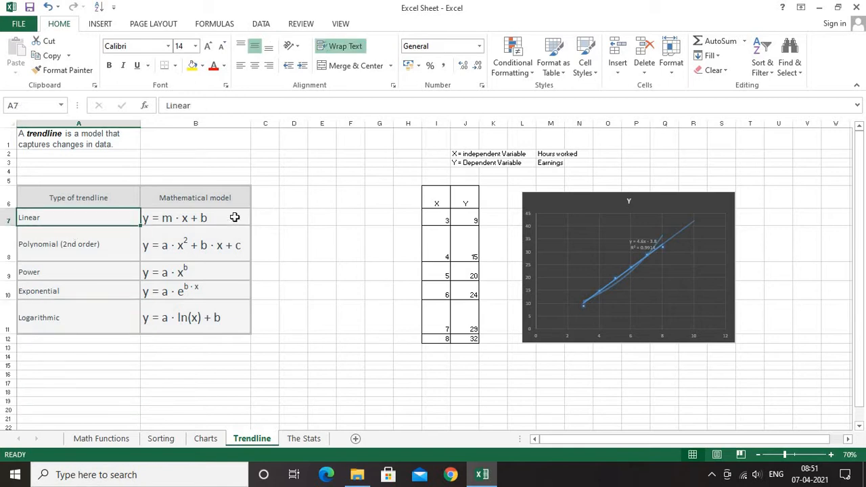
left_click(134, 255)
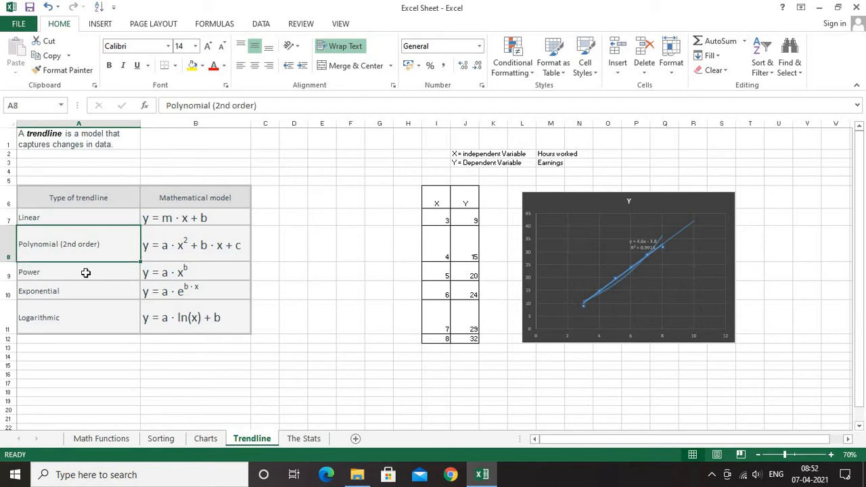
left_click(107, 271)
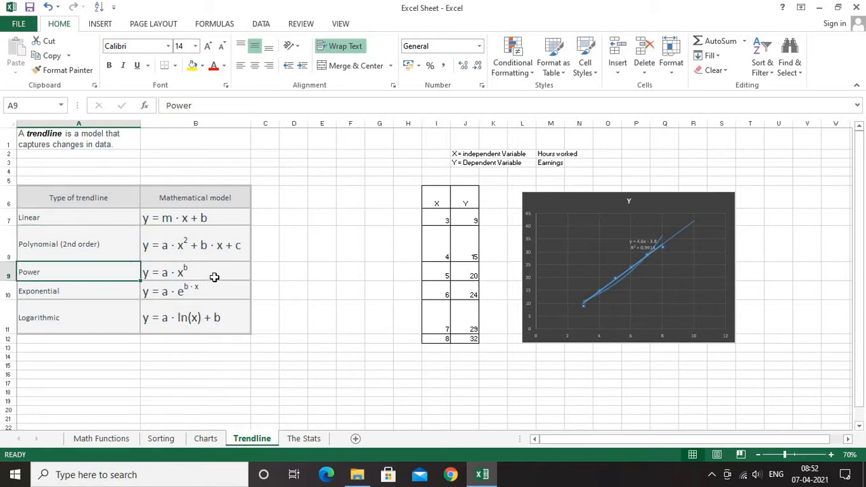
left_click(54, 292)
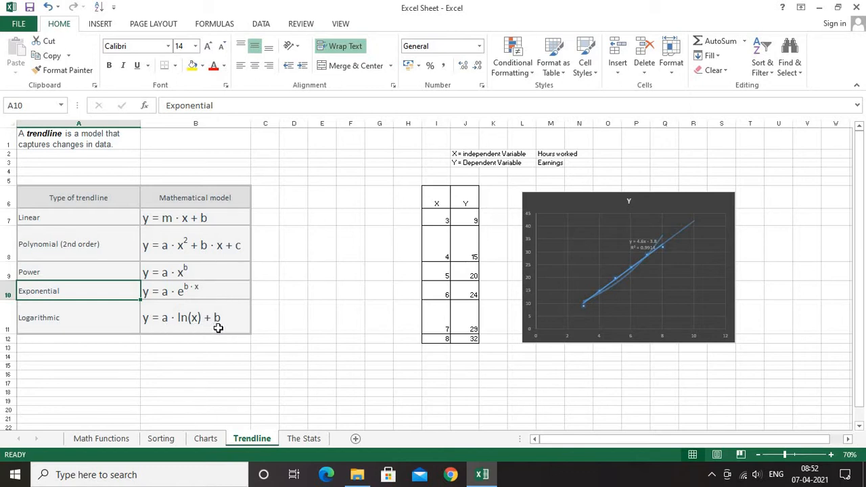
left_click_drag(63, 214, 235, 309)
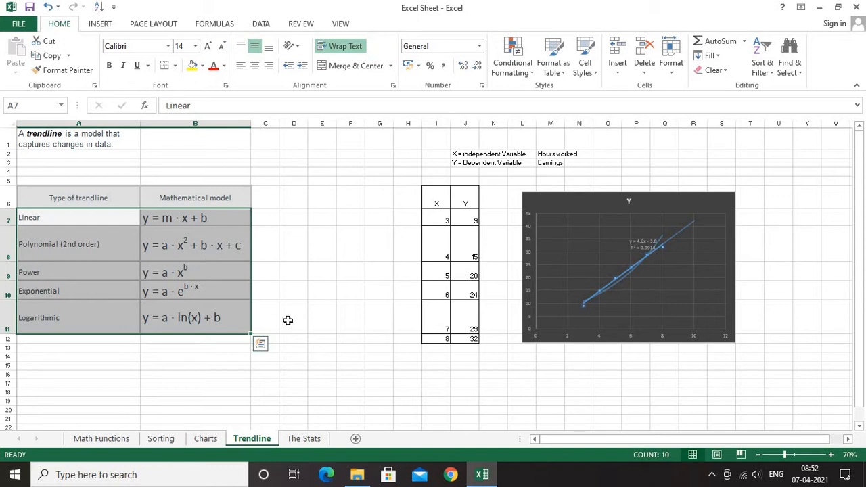
Examine the X and Y data table, comparing the hours worked with the earnings row by row.
left_click_drag(436, 194, 478, 202)
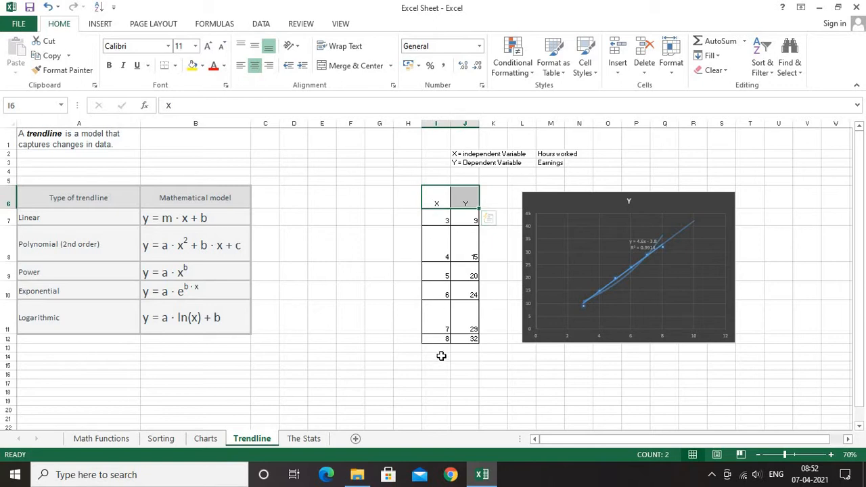
left_click(461, 195)
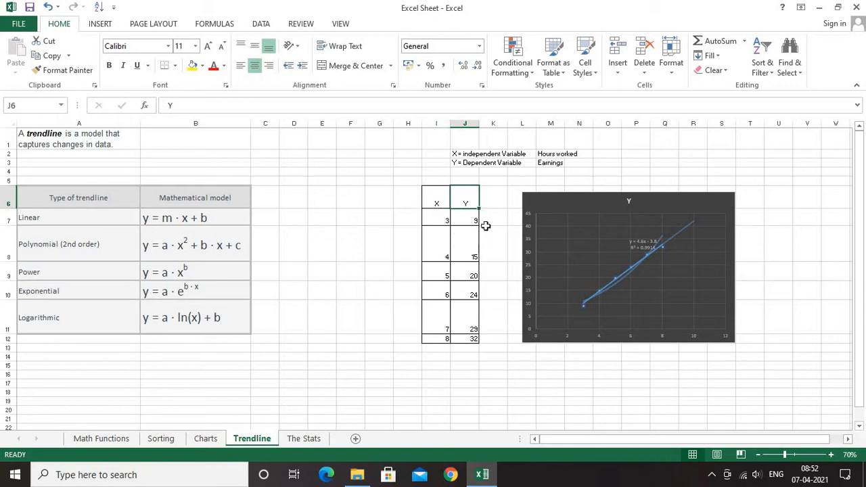
left_click(433, 219)
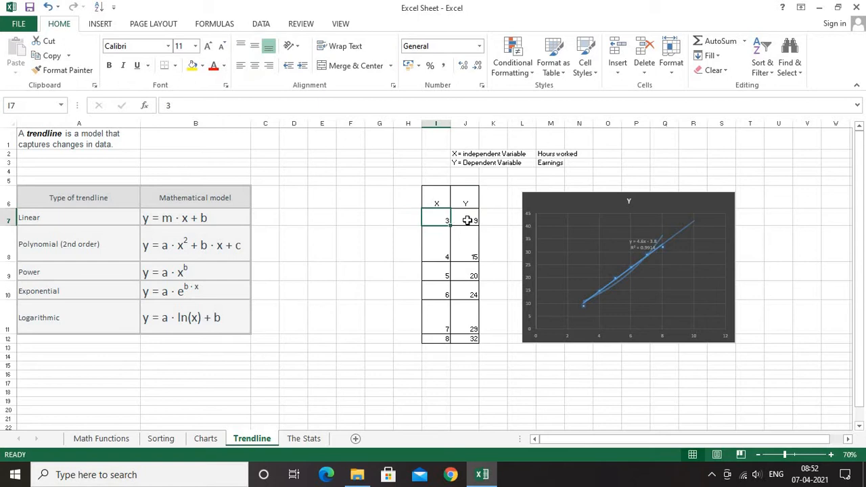
left_click(443, 275)
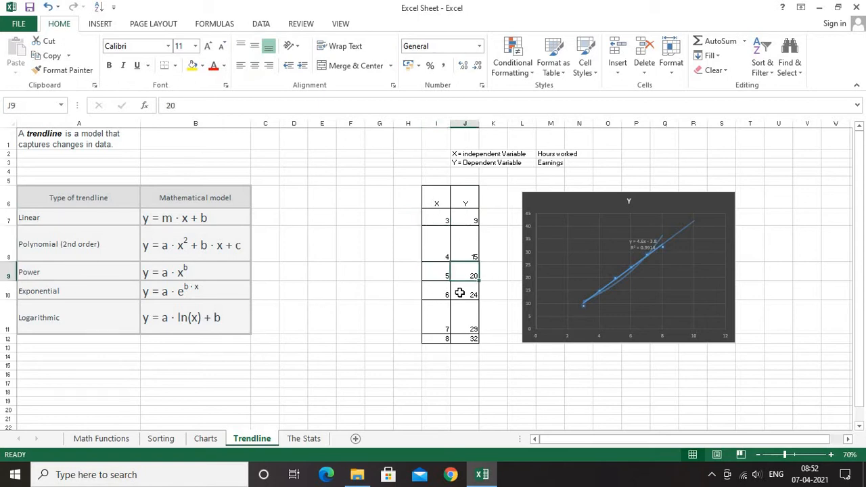
key("Down")
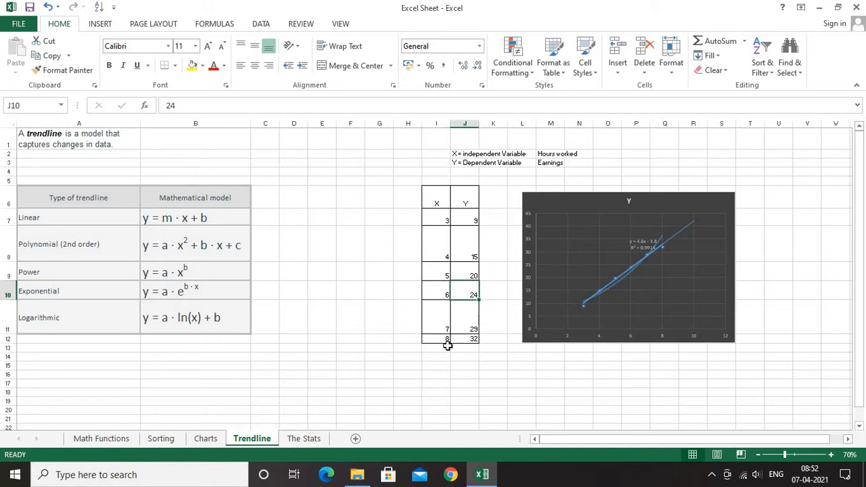
left_click(449, 339)
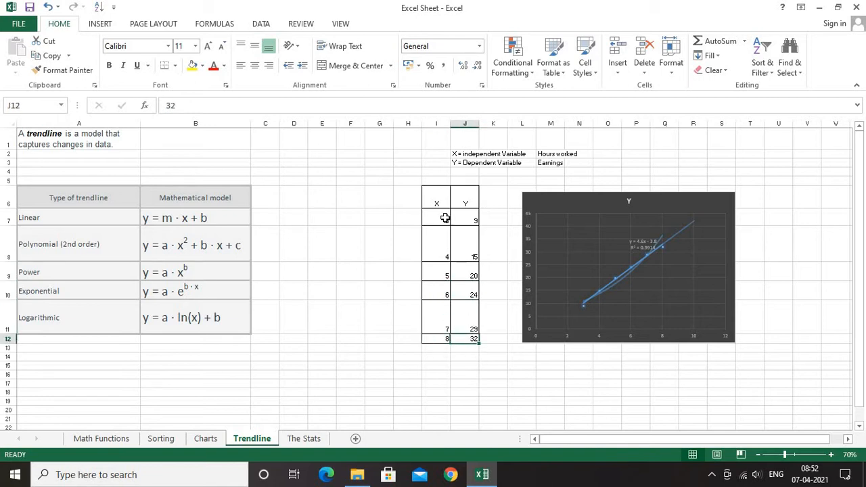
left_click_drag(446, 220, 464, 221)
left_click_drag(460, 340, 464, 344)
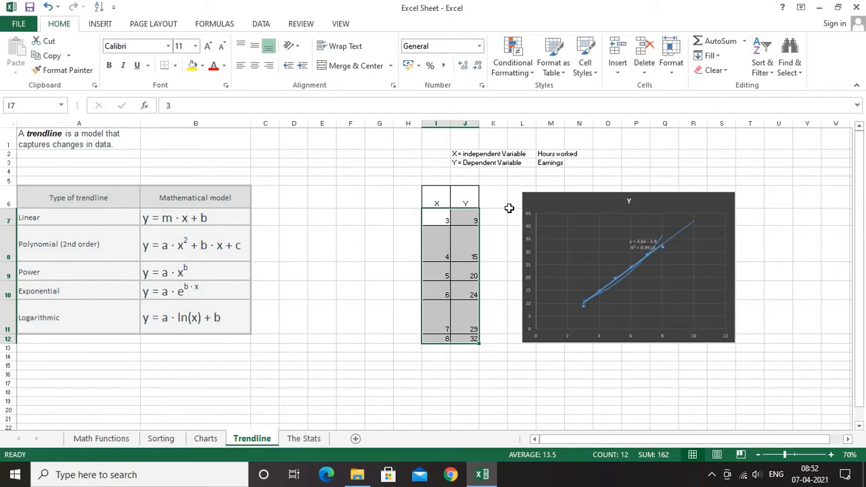
Remove the existing trendlines from the Y scatter chart.
left_click(720, 207)
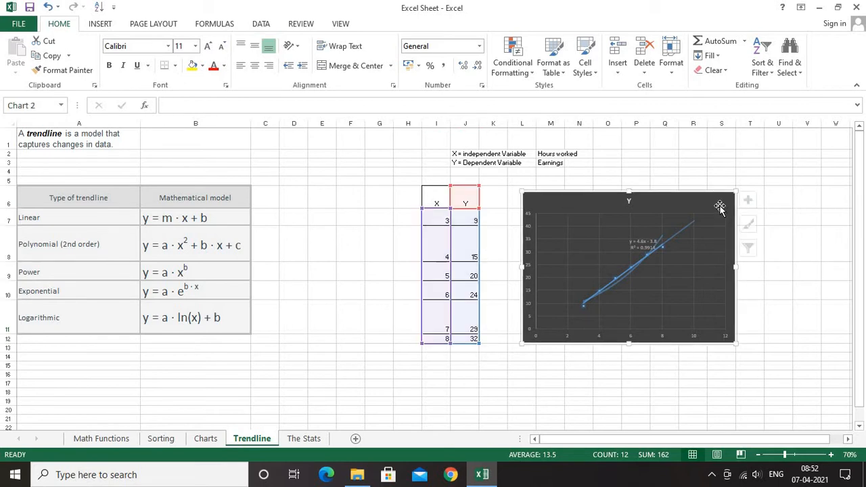
left_click(754, 201)
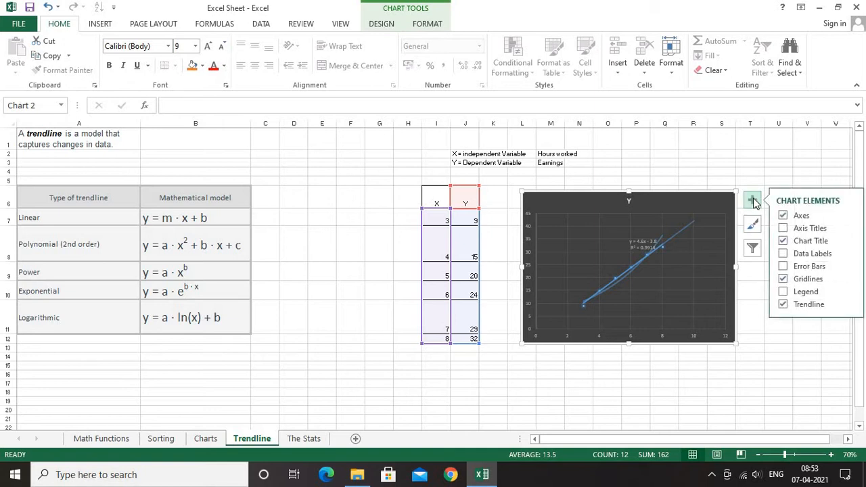
left_click(783, 304)
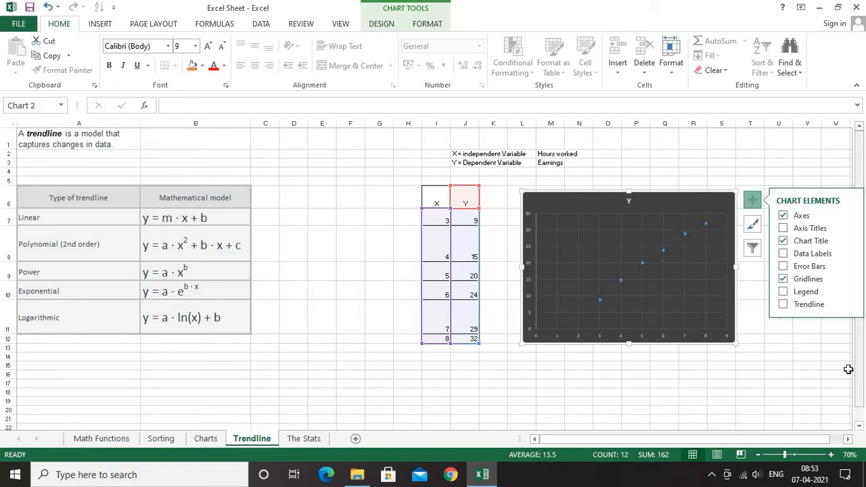
Try a linear and an exponential trendline on the Y scatter chart.
left_click(785, 306)
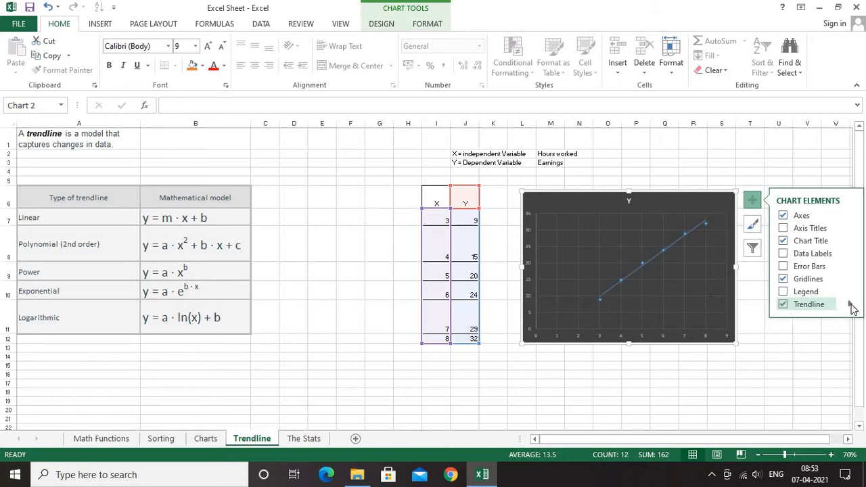
left_click(850, 304)
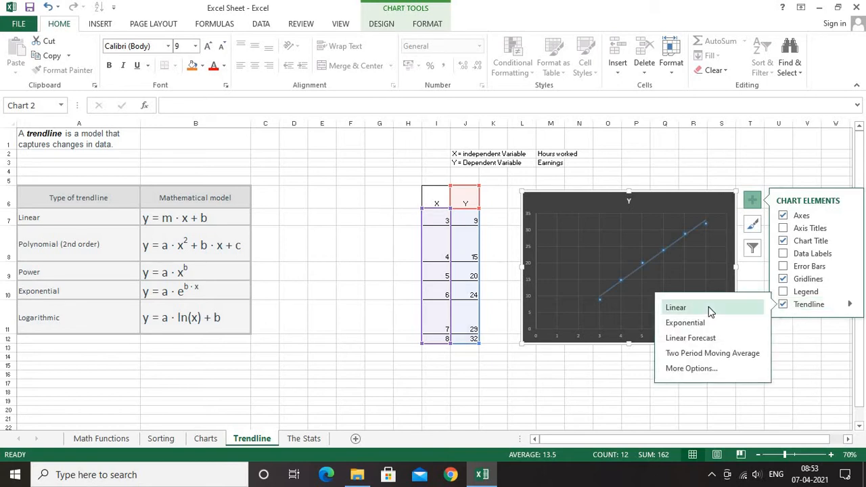
left_click(708, 306)
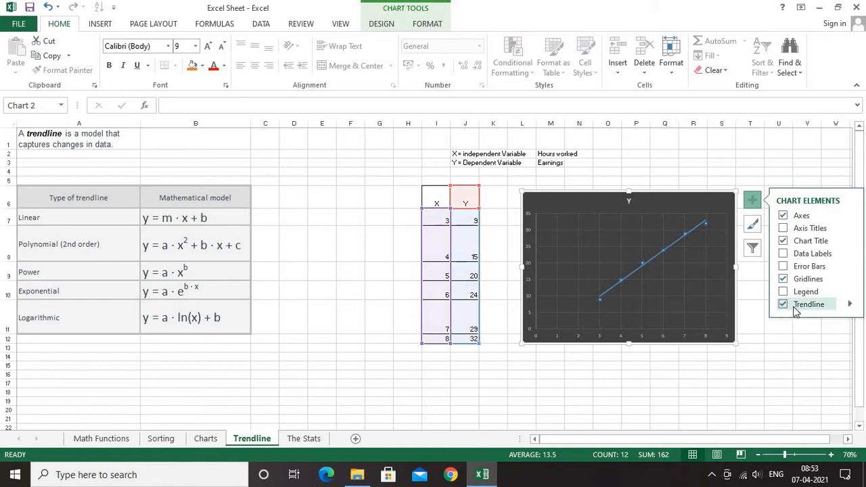
left_click(851, 306)
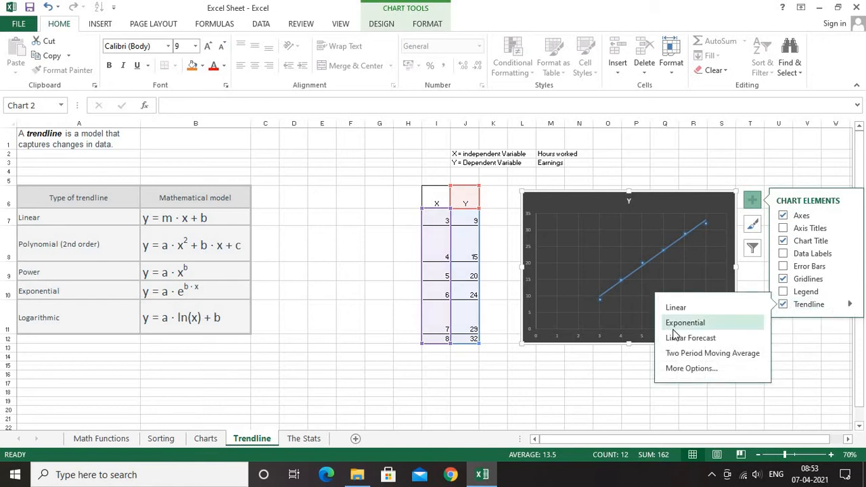
left_click(677, 321)
Try a linear forecast and a two-period moving average trendline on the chart, and clear all its trendlines.
left_click(850, 305)
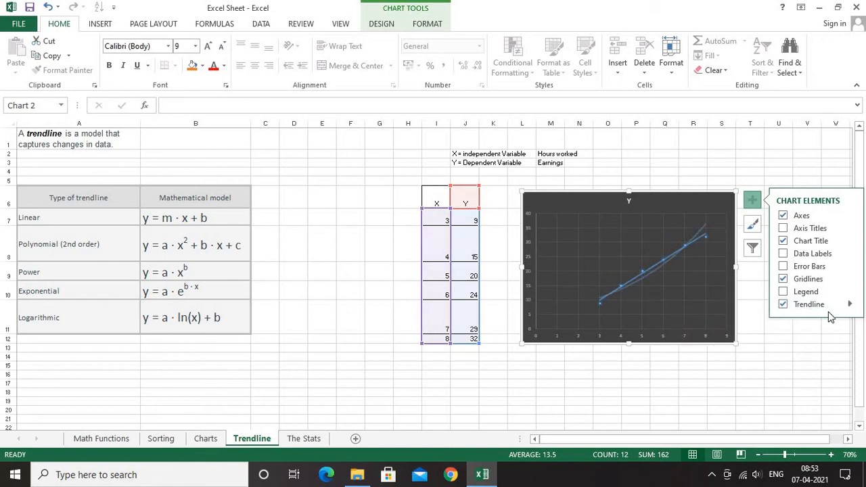
left_click(724, 338)
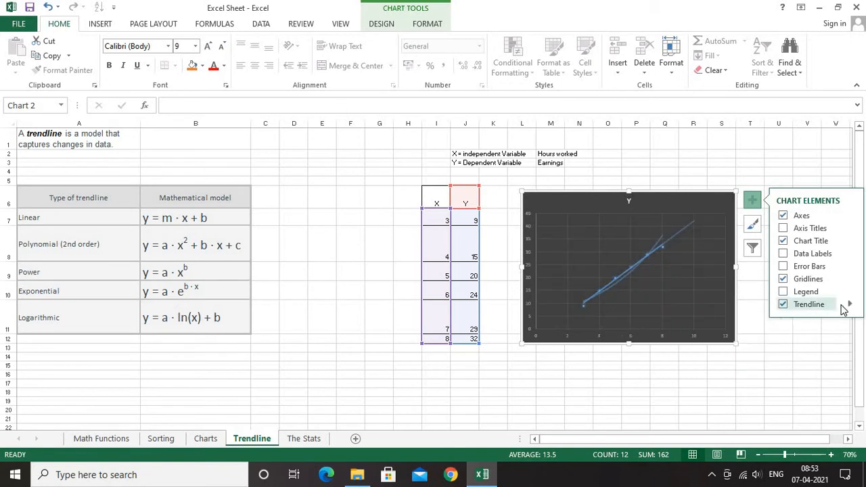
left_click(850, 306)
left_click(714, 353)
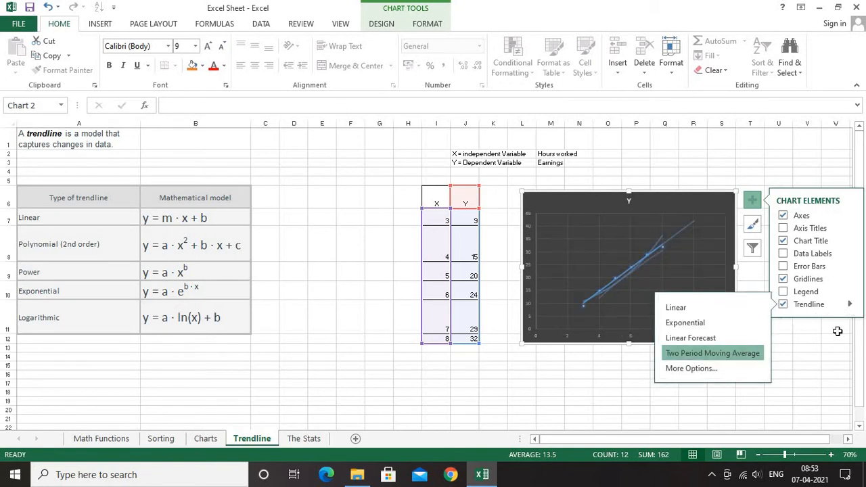
left_click(838, 311)
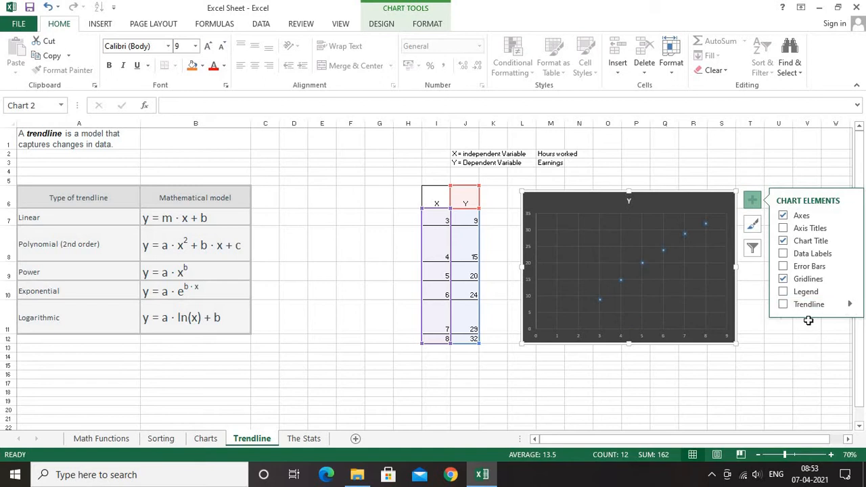
Add a trendline to the Y chart using the detailed options, trying Power and choosing Moving Average with period 2.
left_click(851, 305)
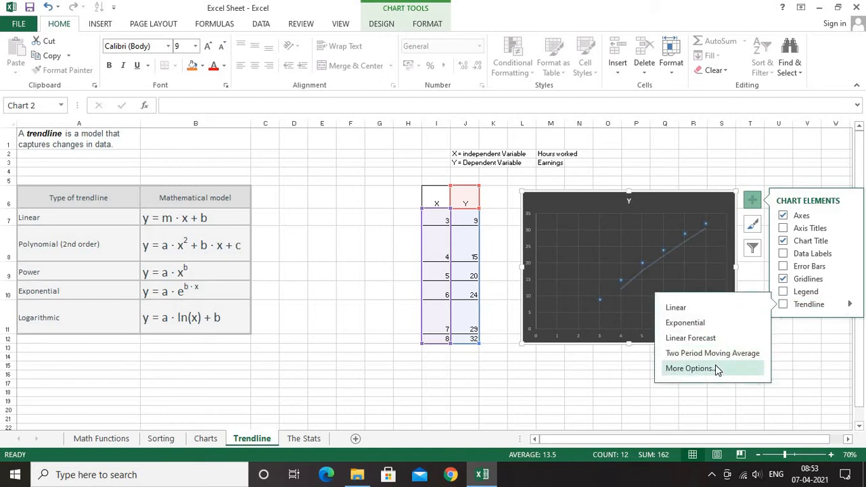
left_click(715, 368)
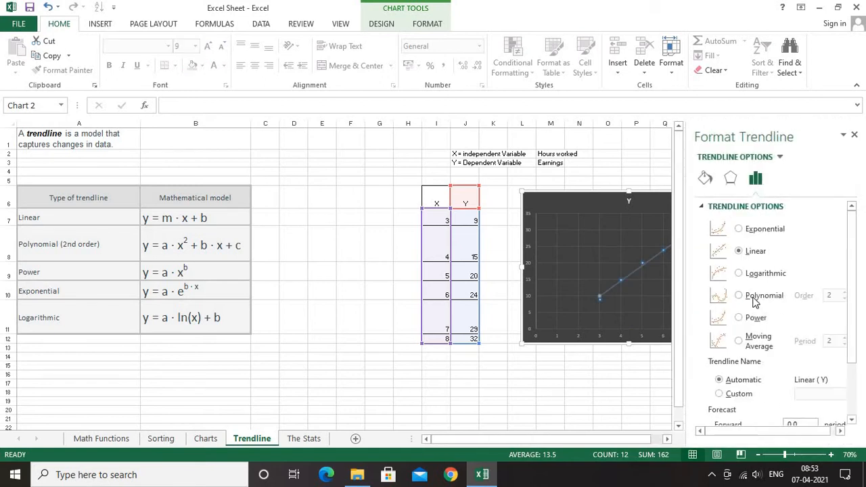
left_click(752, 318)
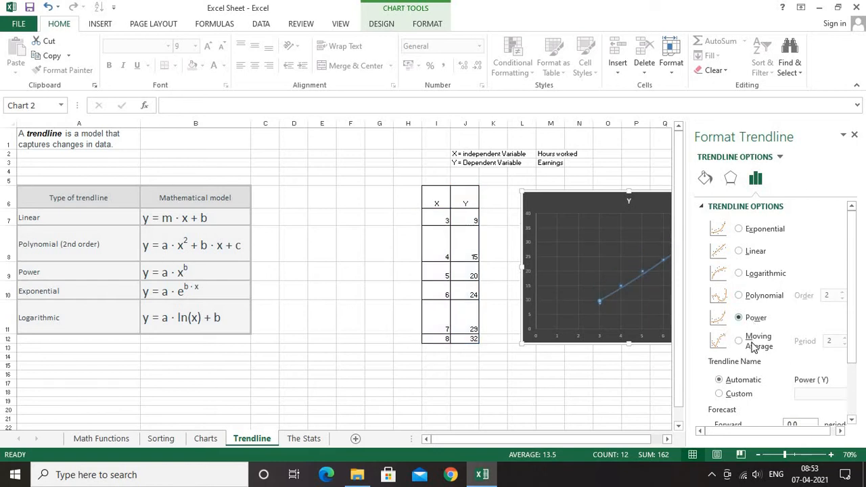
left_click(753, 342)
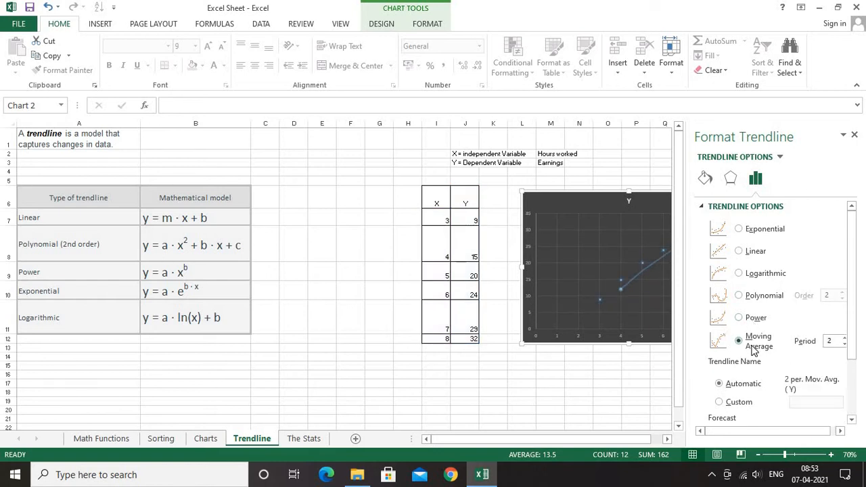
Examine the trendline's name, forecast, intercept, equation and R-squared options alongside the available trendline types.
scroll(753, 349, "down", 3)
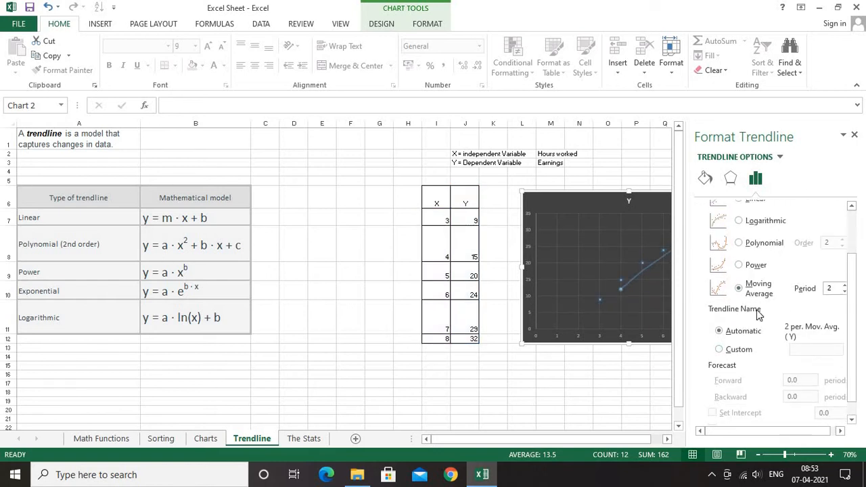
scroll(759, 314, "up", 3)
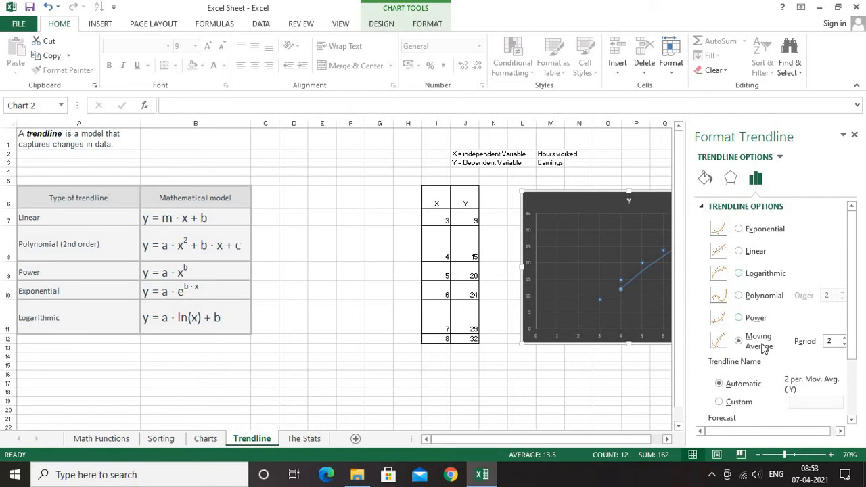
scroll(763, 334, "down", 3)
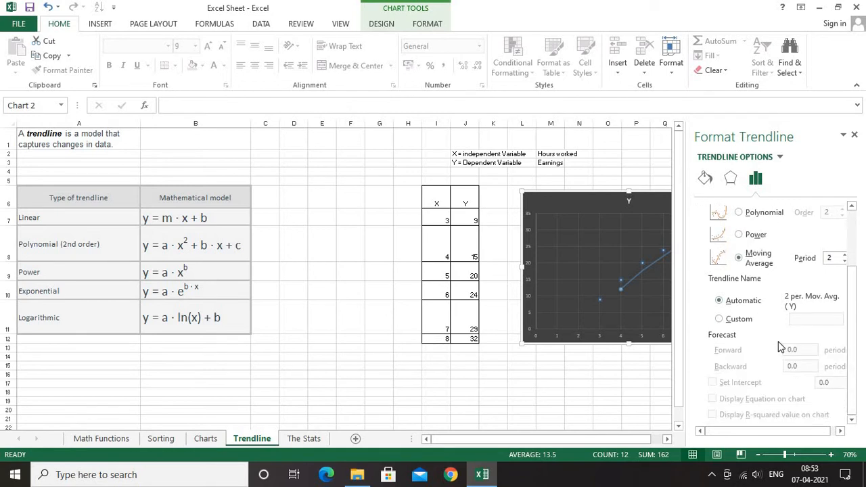
scroll(783, 323, "up", 3)
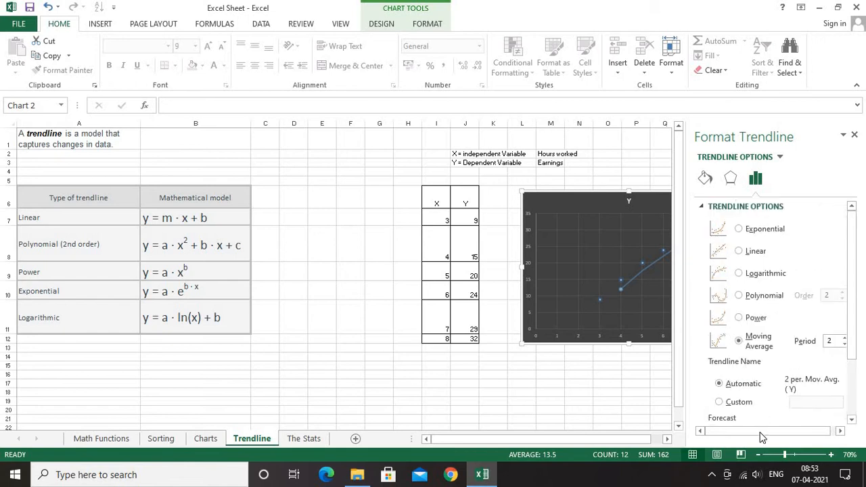
scroll(767, 275, "down", 3)
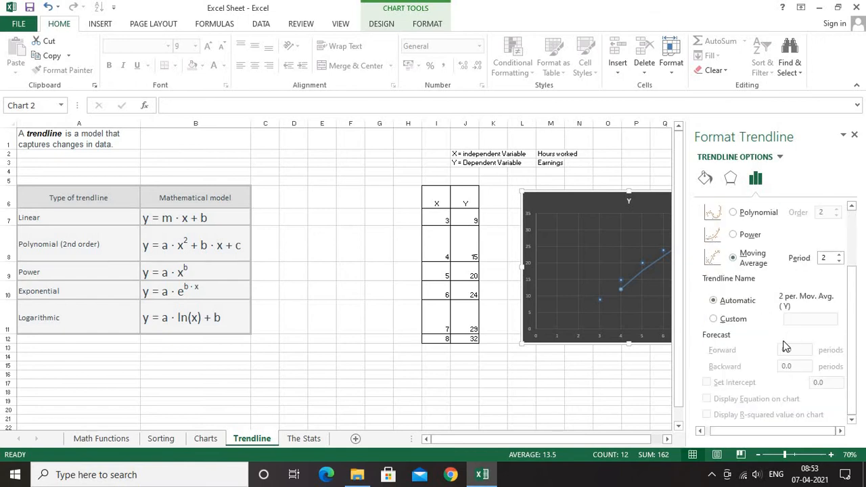
scroll(785, 346, "up", 3)
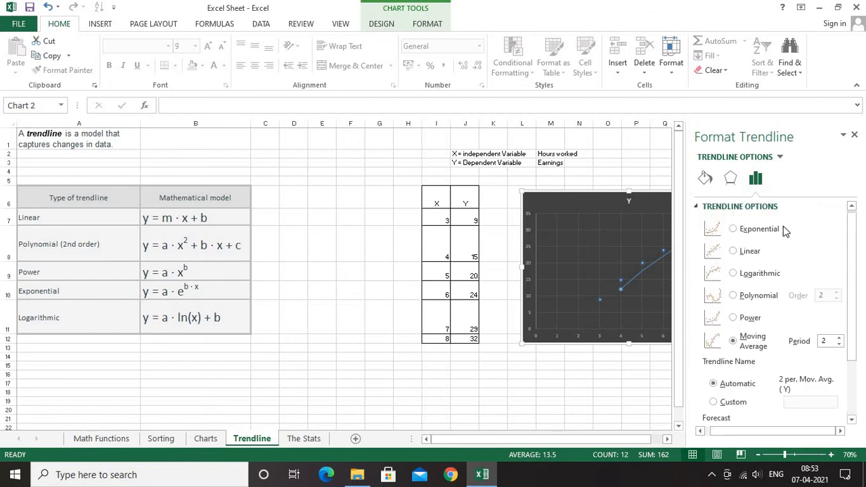
Try a custom name for the Y chart's moving average trendline and restore the automatic name.
left_click(855, 136)
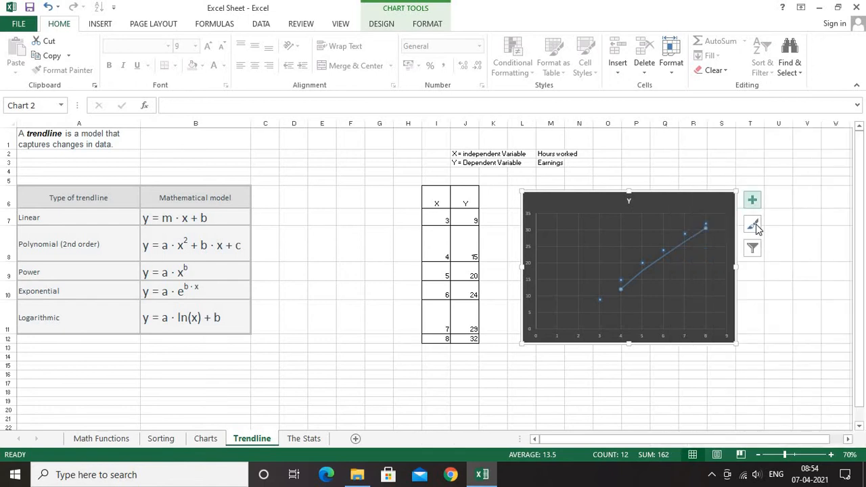
left_click(752, 200)
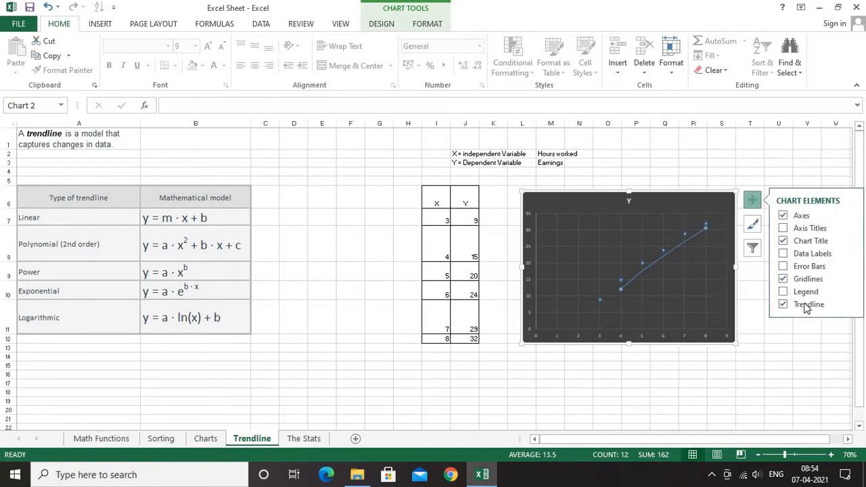
left_click(850, 304)
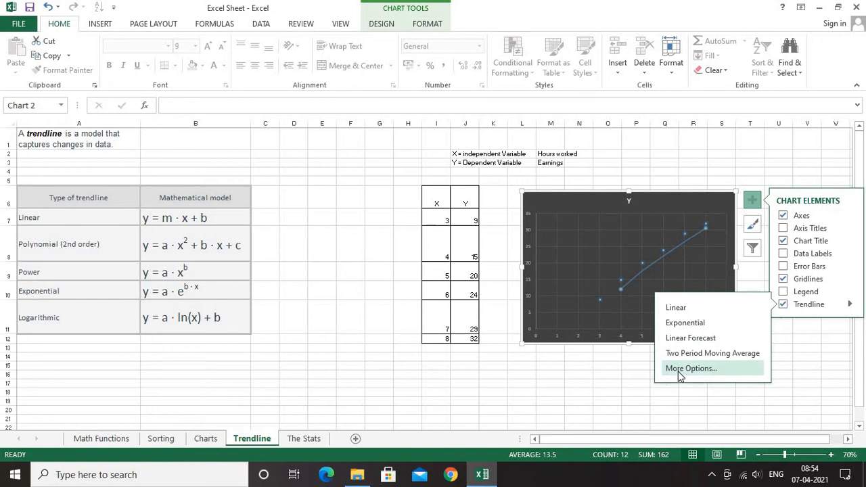
left_click(679, 371)
scroll(744, 383, "down", 3)
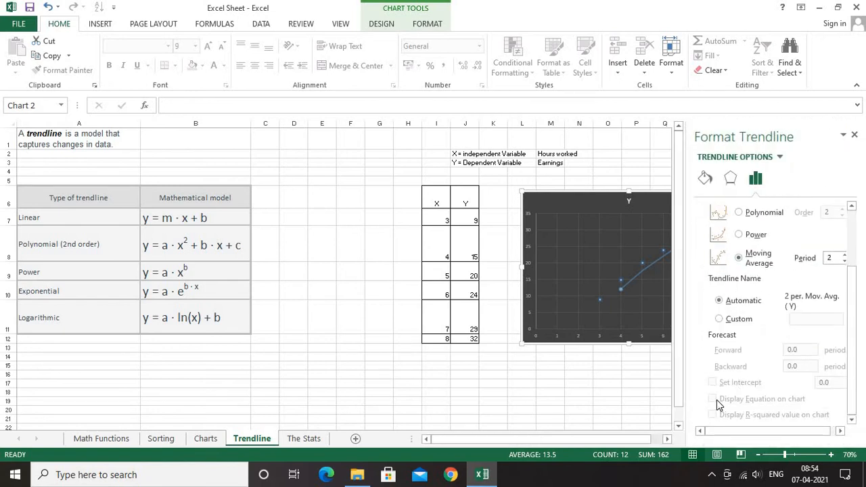
left_click(719, 319)
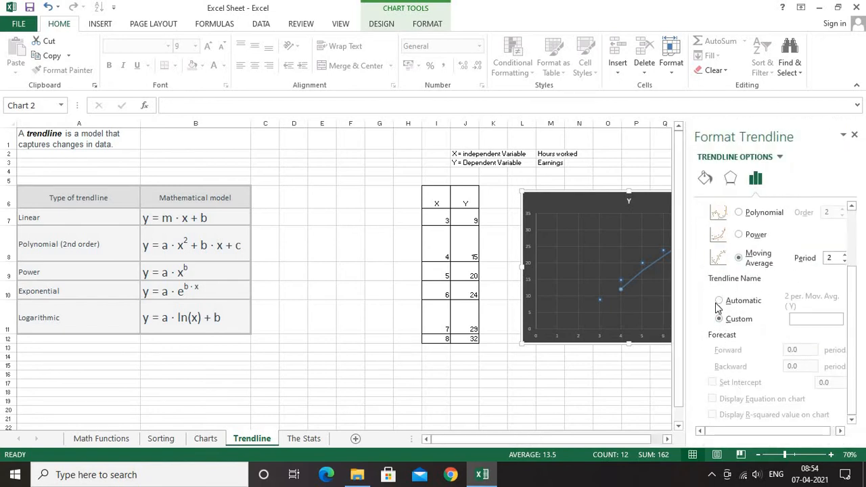
left_click(719, 300)
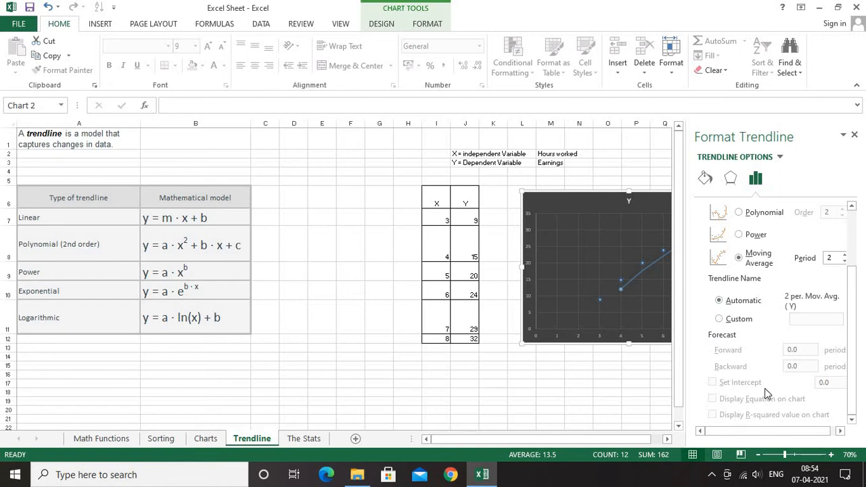
left_click(854, 135)
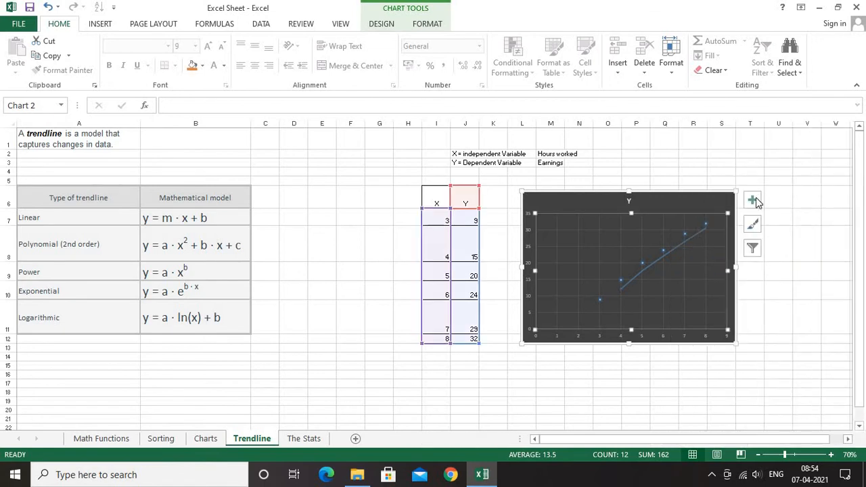
Add Percentage error bars to the Y chart and review their direction, end style and error amount options.
left_click(752, 199)
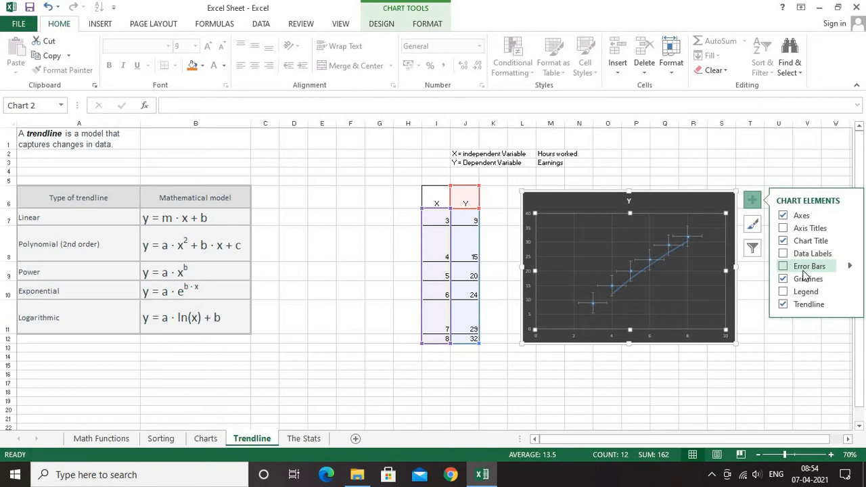
left_click(839, 270)
left_click(850, 266)
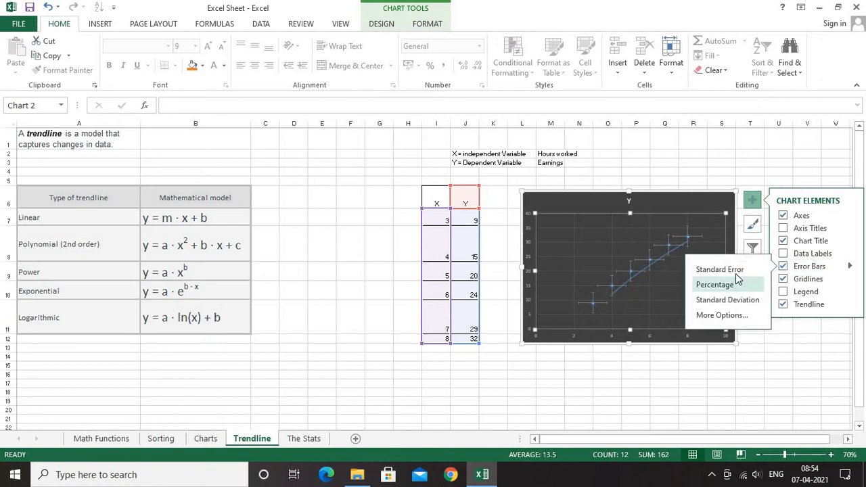
left_click(736, 283)
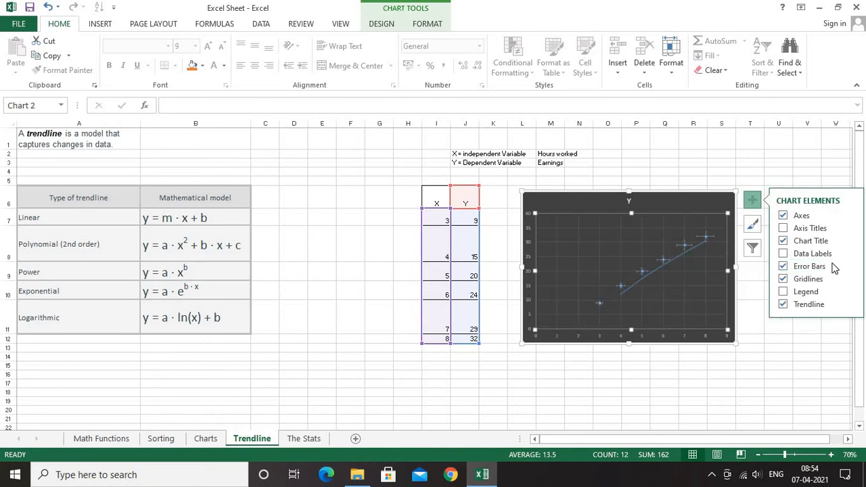
left_click(850, 265)
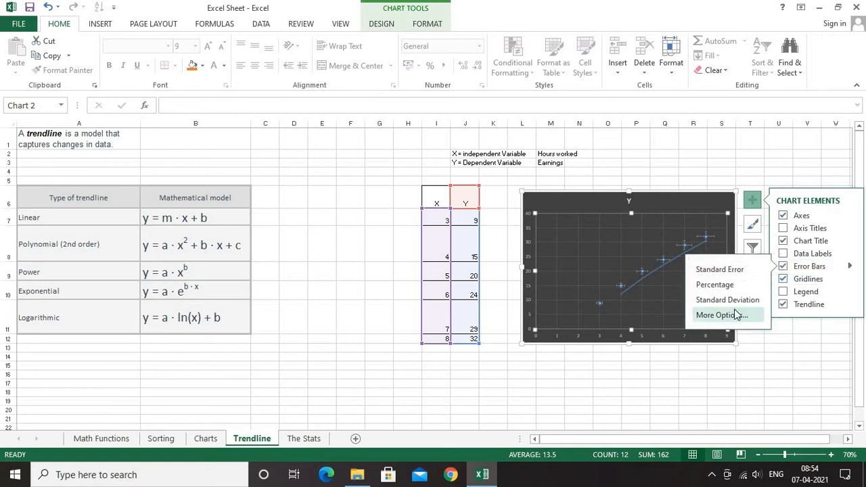
left_click(737, 316)
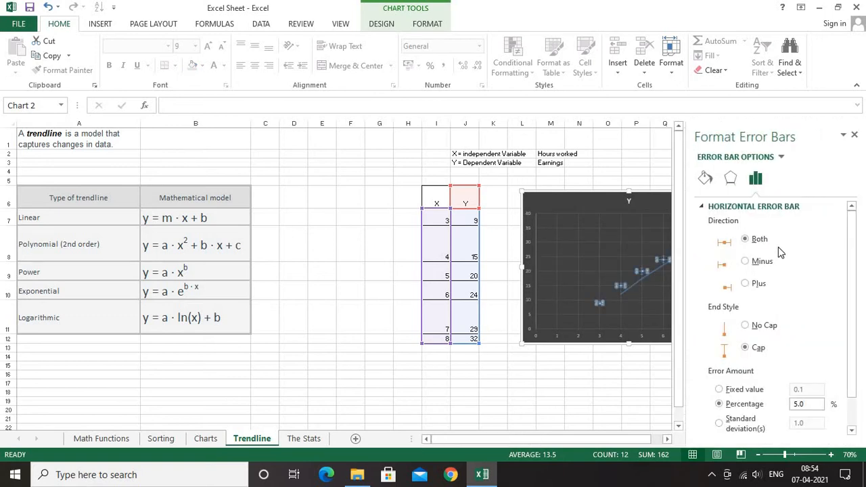
scroll(775, 370, "down", 1)
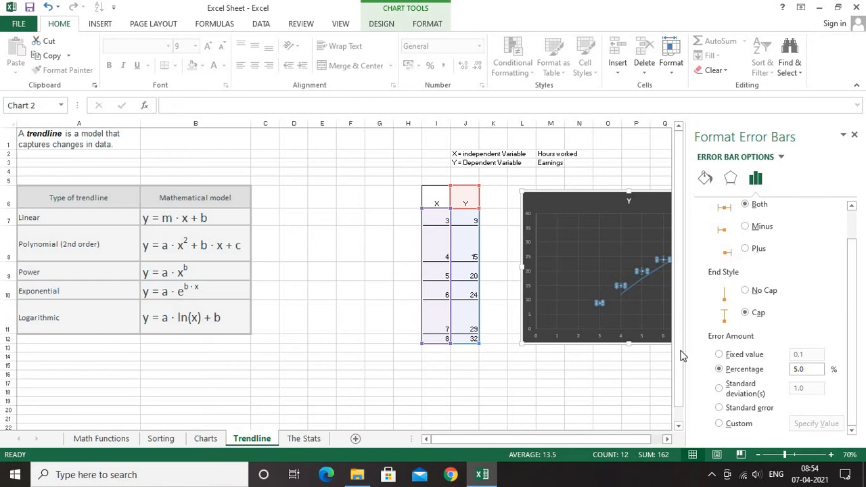
left_click(572, 359)
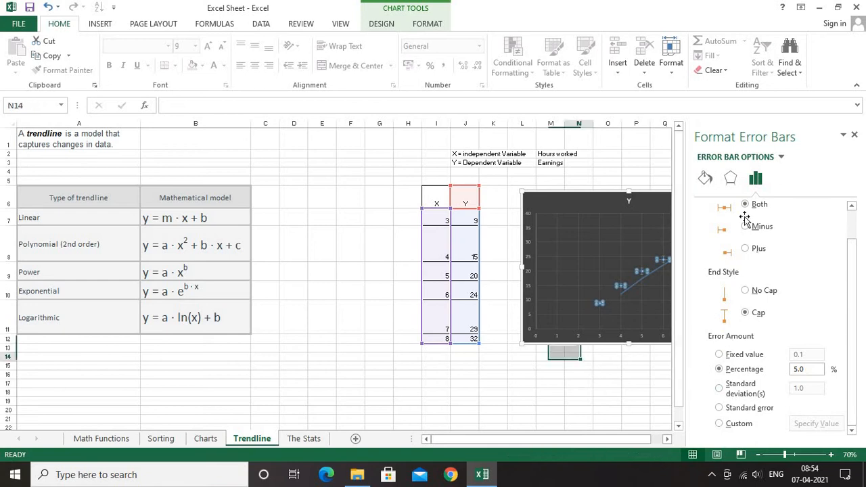
left_click(854, 138)
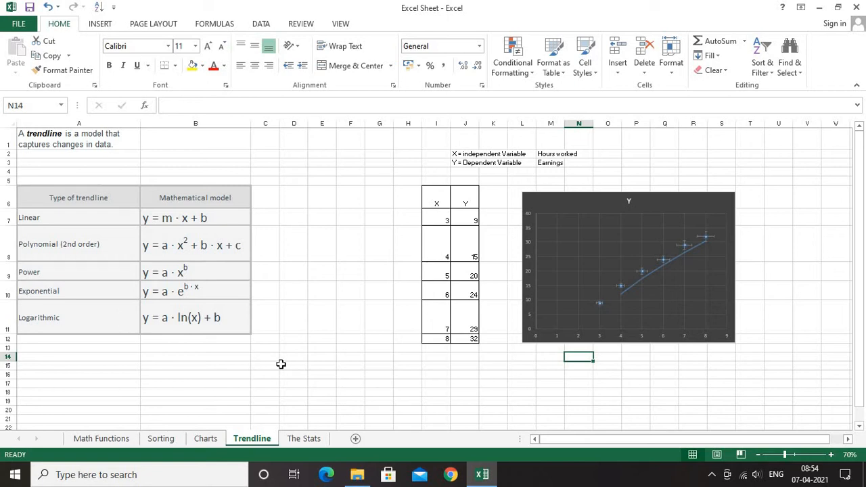
Remove the moving average trendline from the Y chart.
double_click(665, 296)
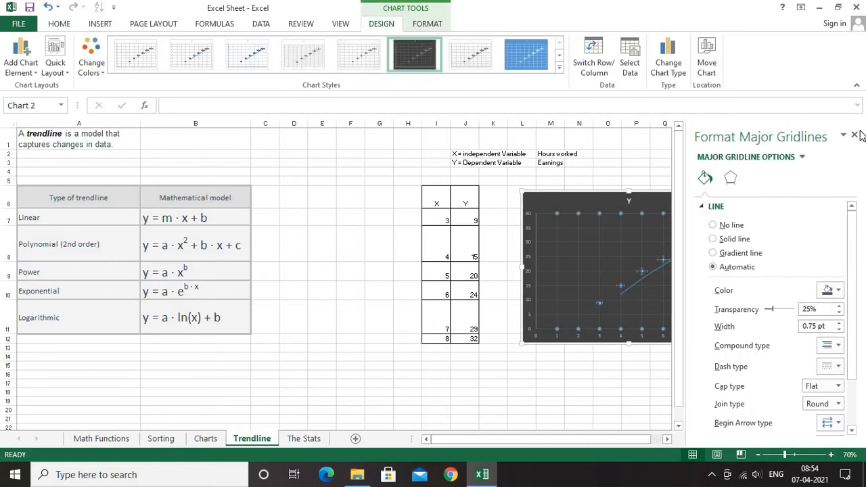
left_click(855, 135)
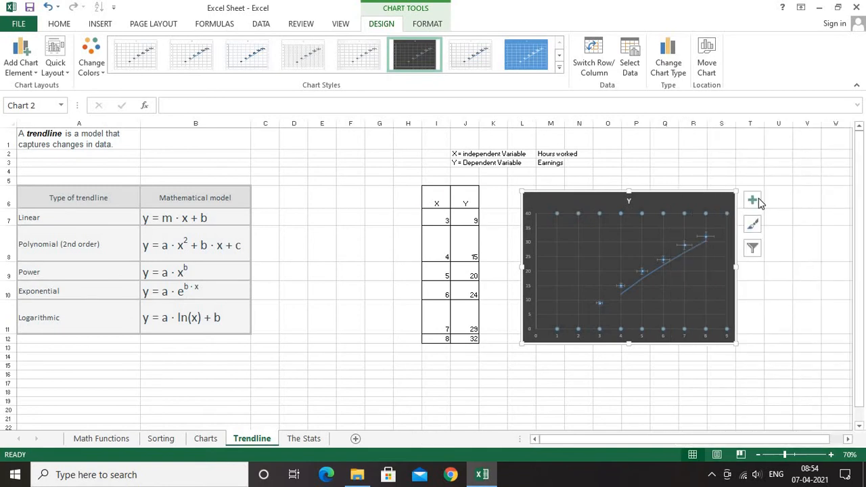
left_click(758, 200)
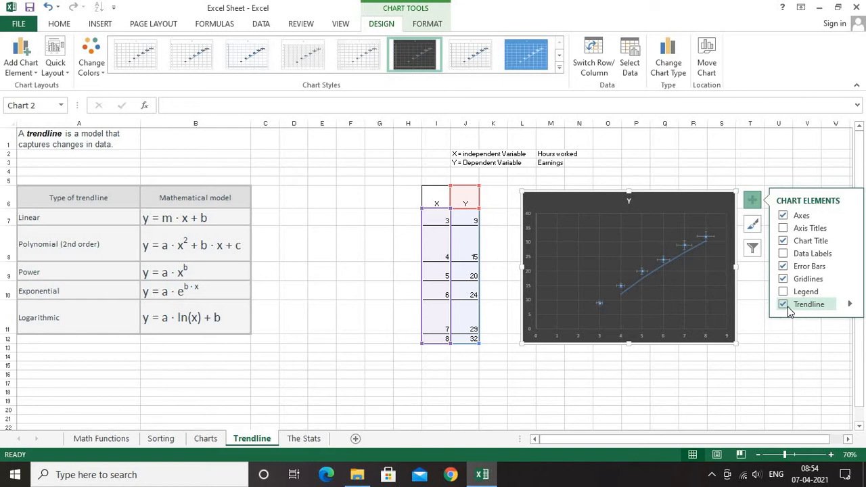
left_click(833, 305)
Add a linear trendline to the Y chart with its equation and R-squared value displayed.
mouse_move(850, 304)
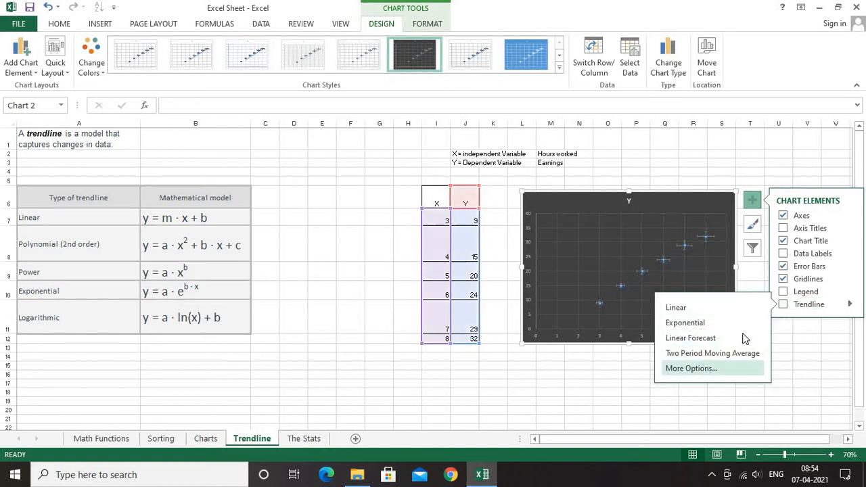
left_click(723, 368)
scroll(757, 406, "down", 3)
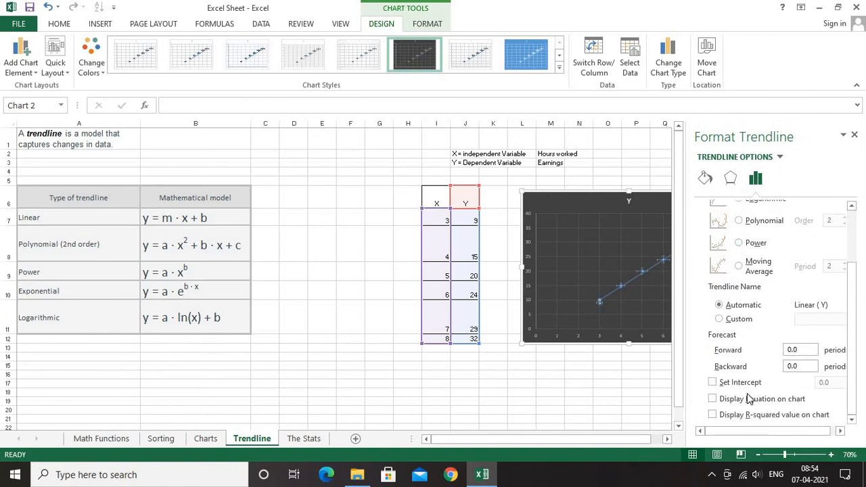
left_click(745, 400)
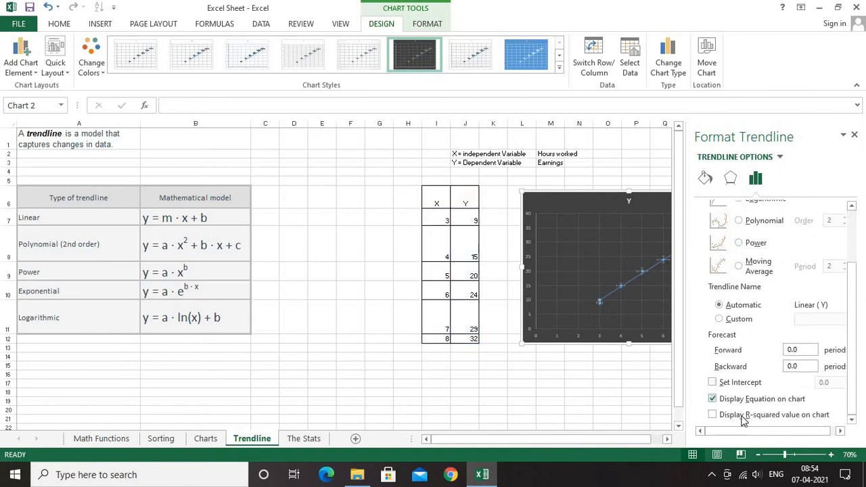
left_click(640, 409)
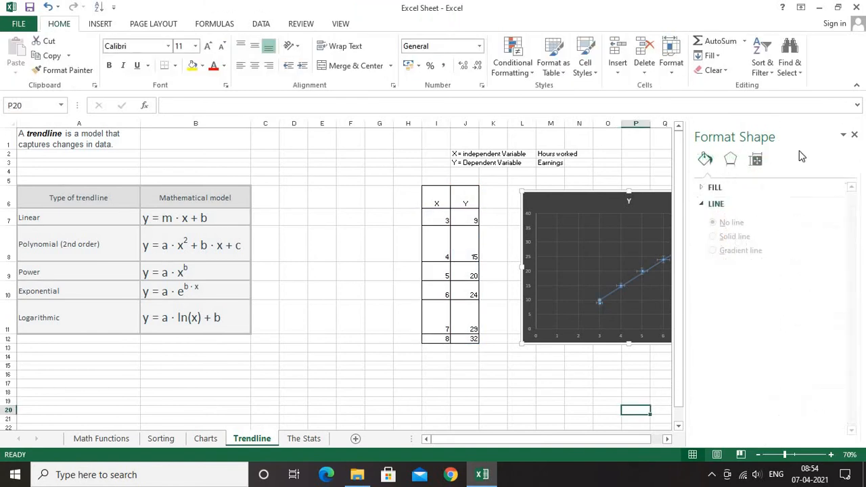
left_click(854, 135)
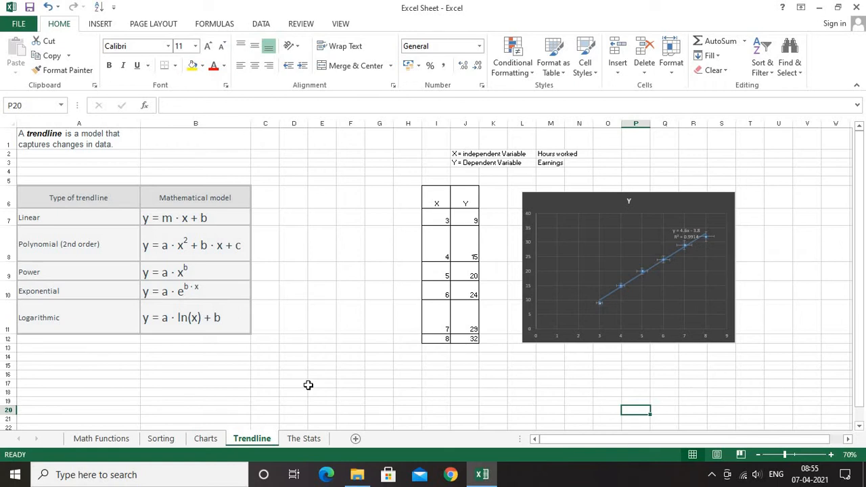
On The Stats sheet, examine the sample data and the AVERAGE formula in A1 against its source range C2:C7.
left_click(306, 439)
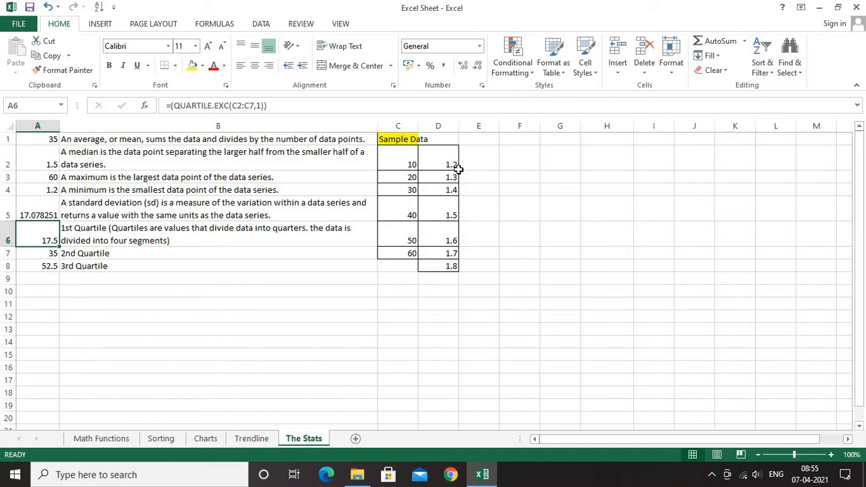
left_click_drag(406, 163, 453, 252)
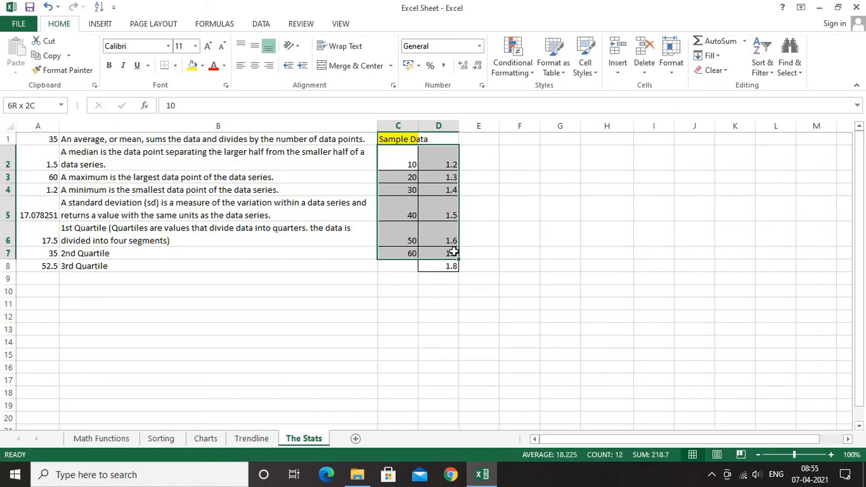
left_click(44, 139)
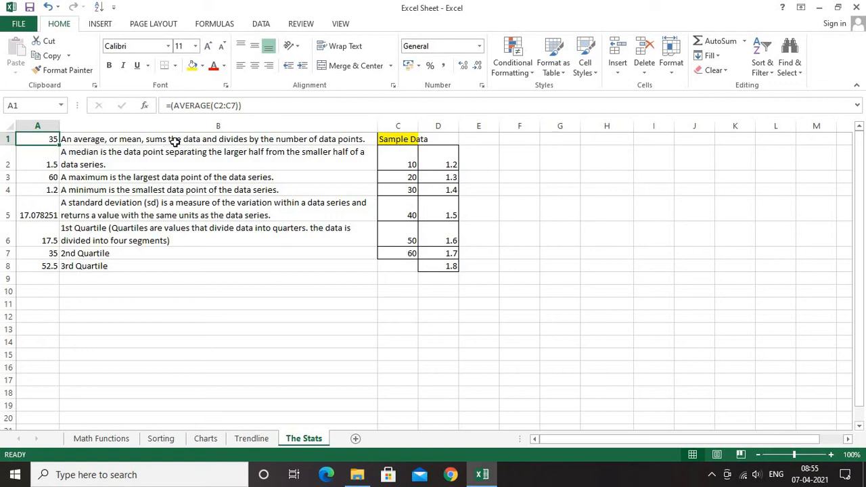
left_click_drag(392, 162, 406, 257)
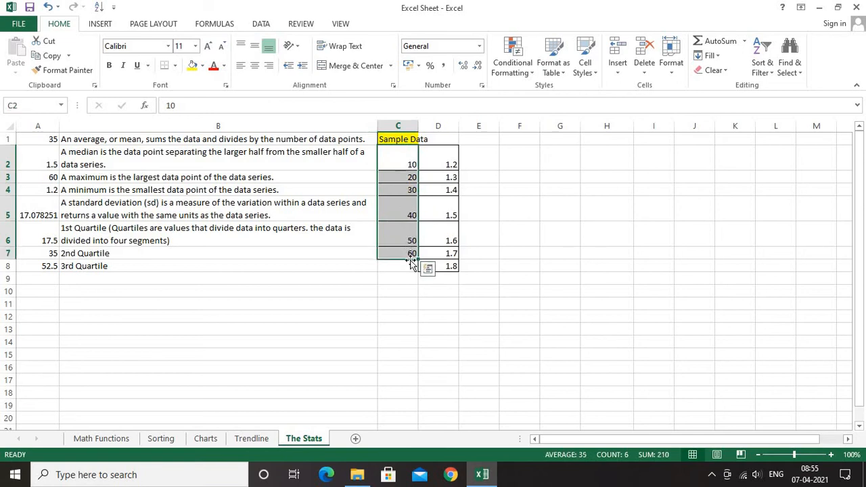
left_click(53, 138)
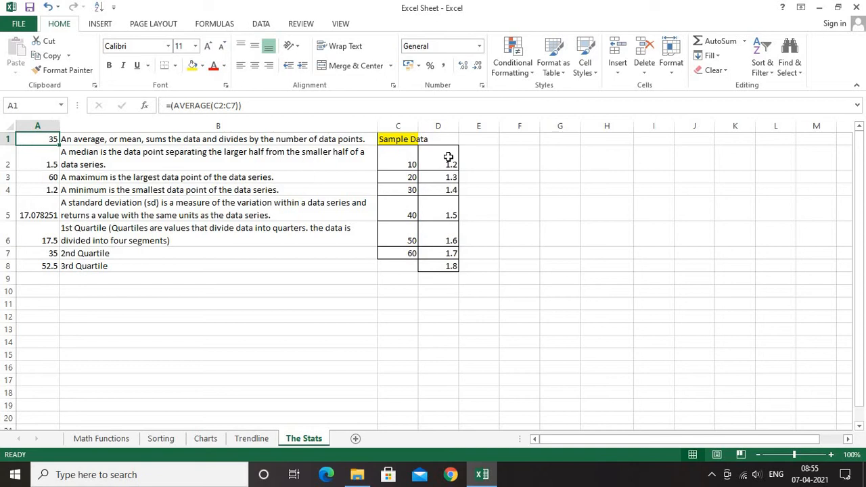
left_click_drag(415, 165, 411, 255)
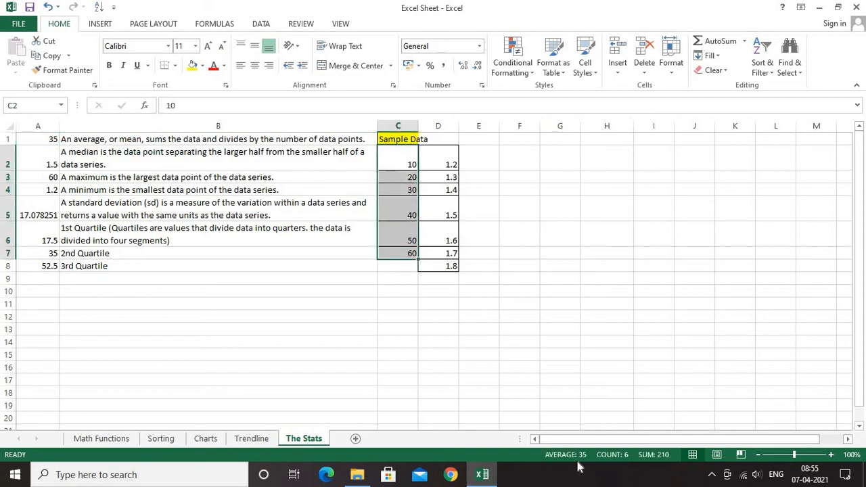
left_click(40, 140)
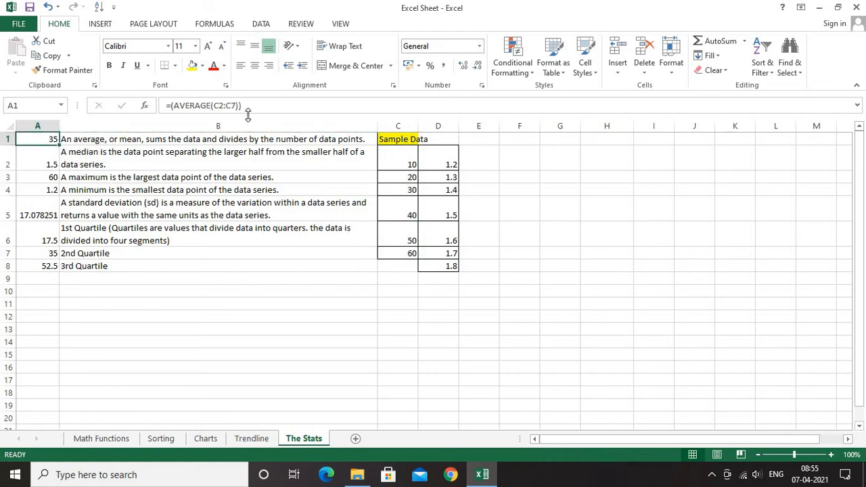
Examine the MEDIAN formula in A2 against the data in D2:D8 and locate the middle value.
left_click(34, 167)
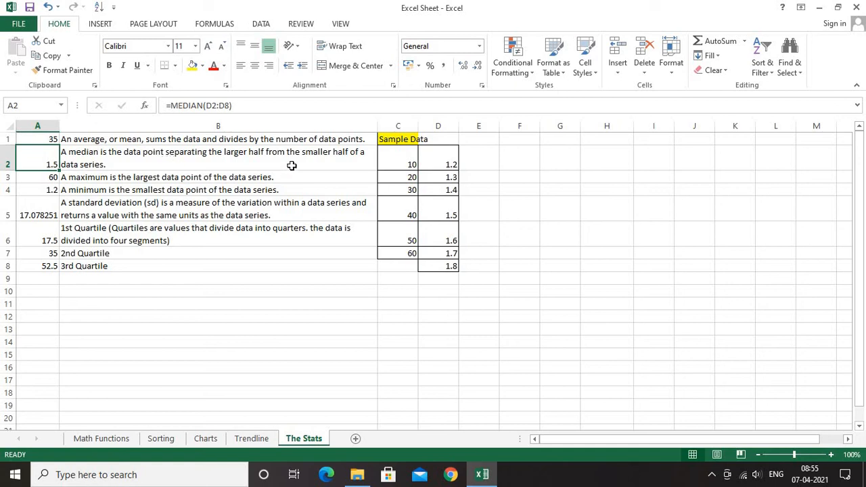
left_click_drag(441, 156, 453, 268)
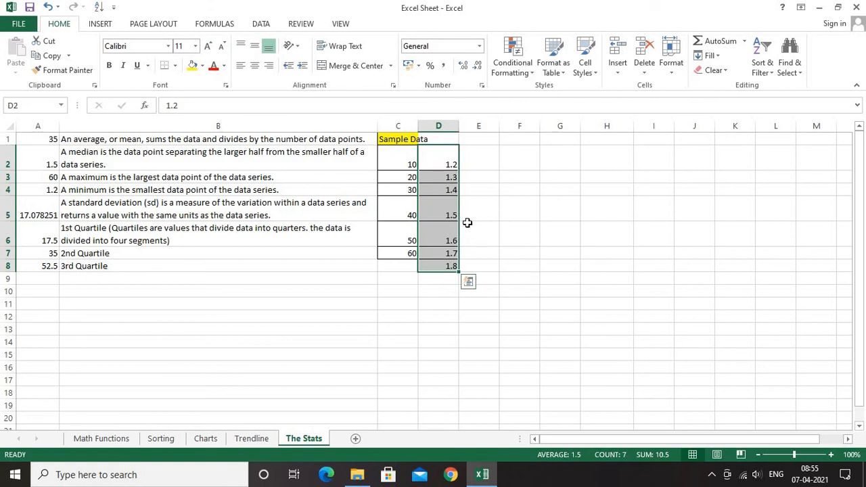
left_click(441, 209)
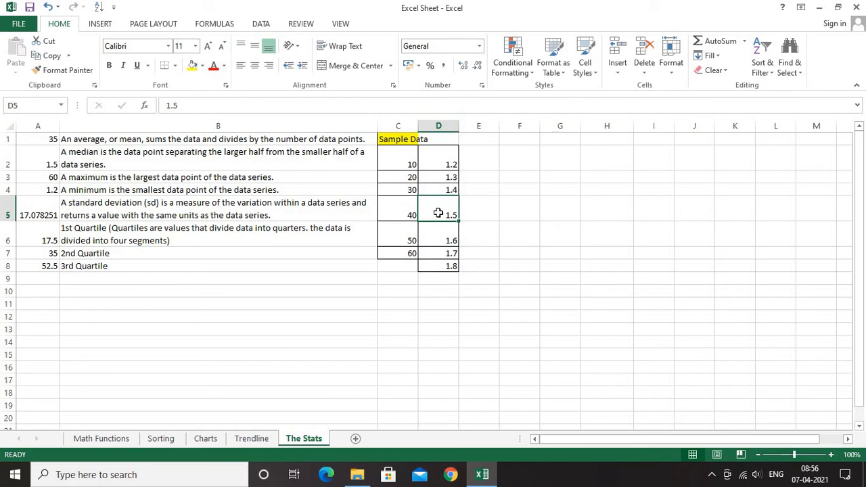
Examine the MAX formula in A3 against column C's largest value, and the MIN formula in A4.
left_click(28, 180)
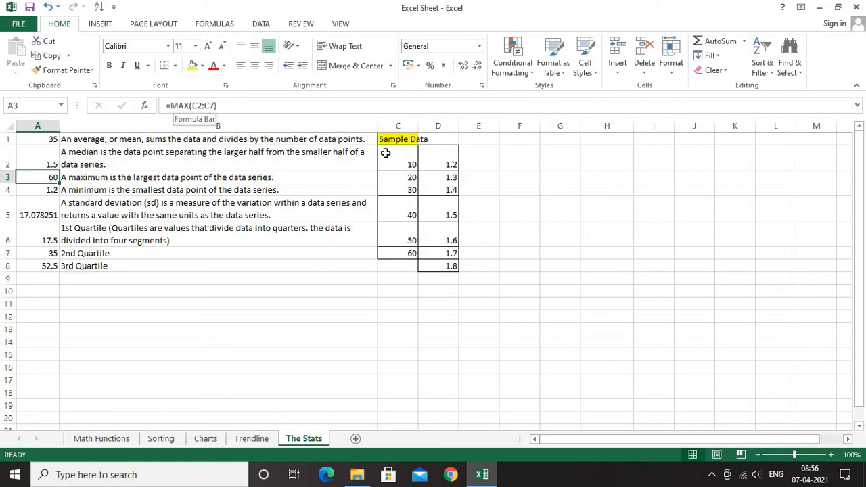
left_click(406, 254)
left_click(56, 190)
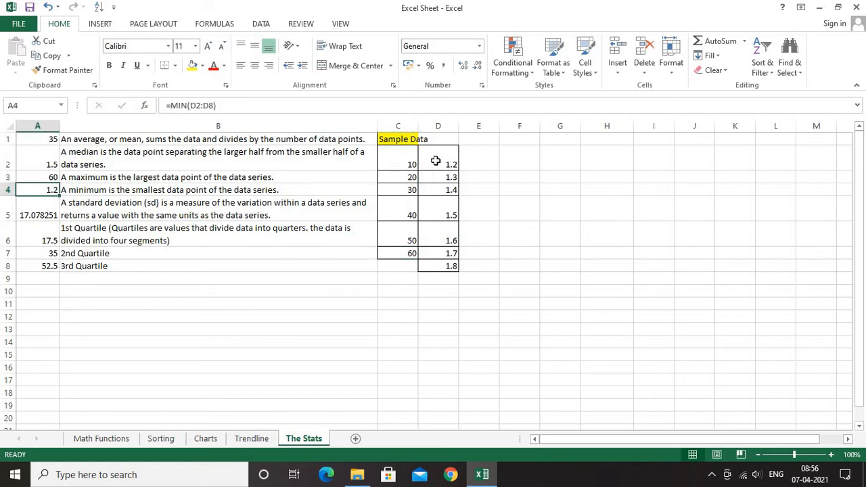
Compare the MIN formula in A4 with its source range D2:D8, and examine the STDEV.P formula in A5.
left_click_drag(436, 163, 447, 266)
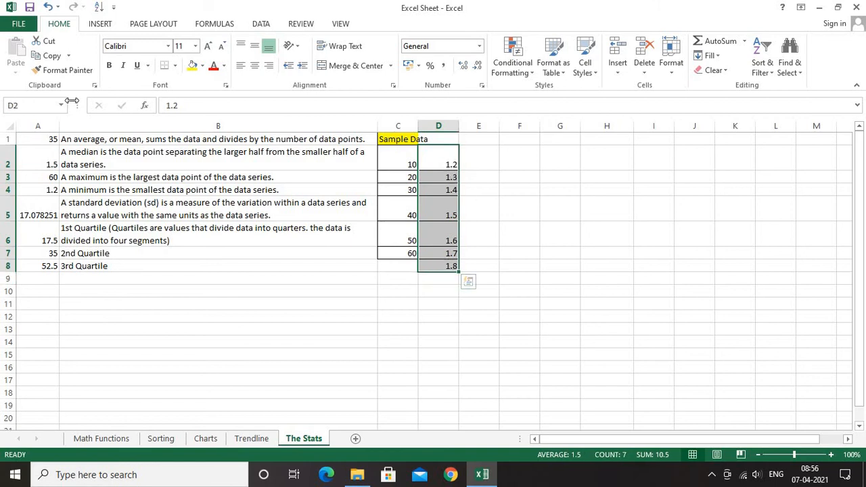
left_click(55, 190)
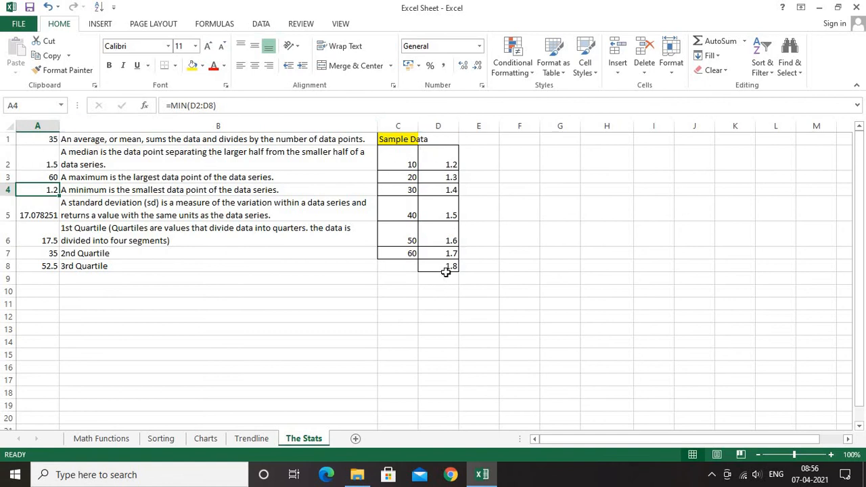
left_click(40, 215)
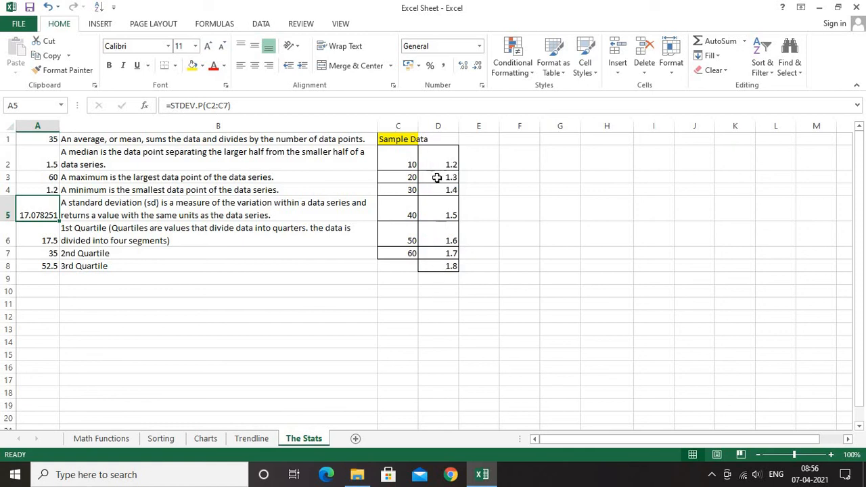
Clear the quart argument of the QUARTILE.EXC formula in A6 to view its quartile options, and re-enter 1.
left_click(45, 241)
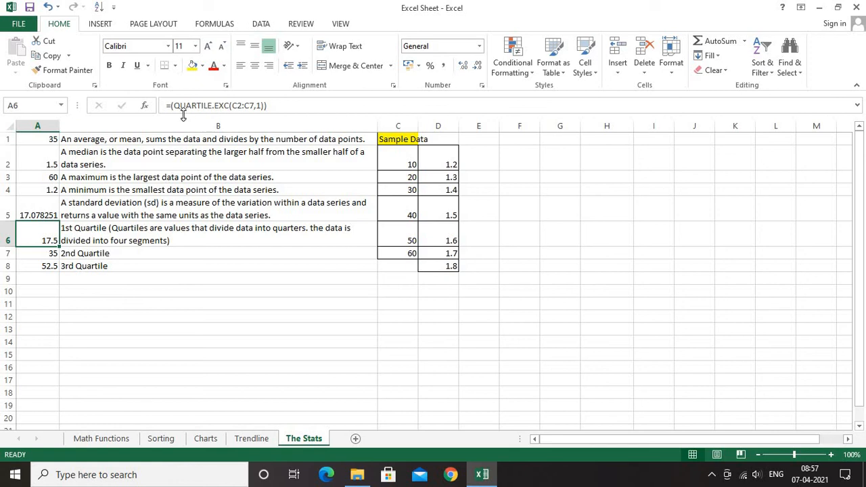
left_click(260, 107)
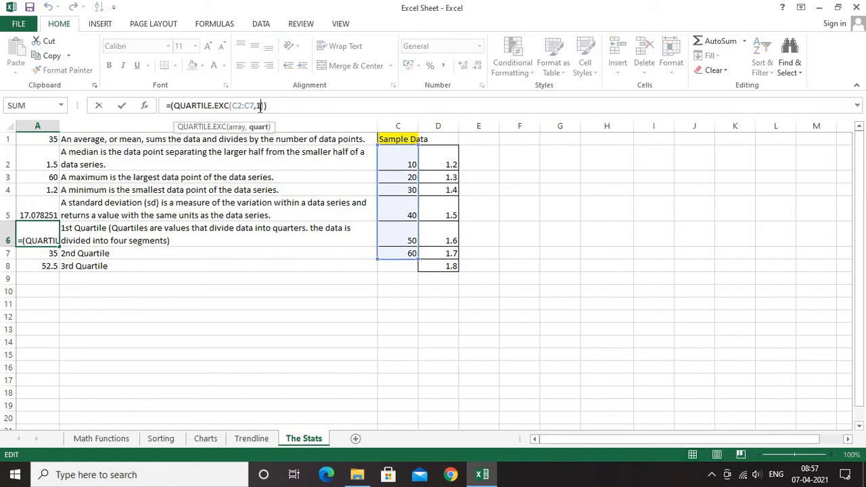
key("BackSpace")
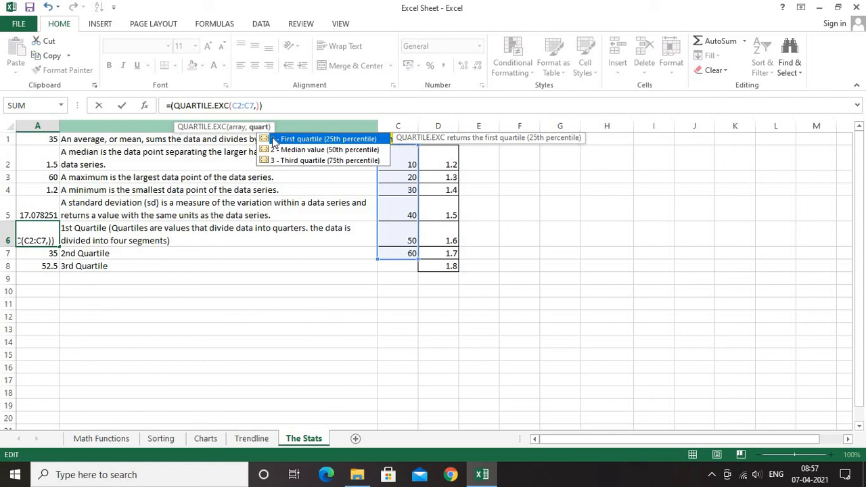
type("1")
key("Return")
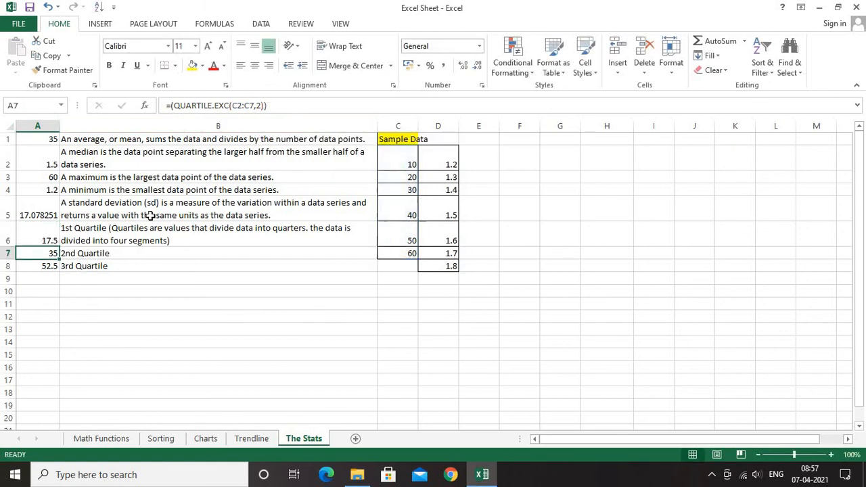
Examine the second and third quartile formulas in A7 and A8, and select the quartile results A6:A8.
left_click(259, 108)
left_click(40, 266)
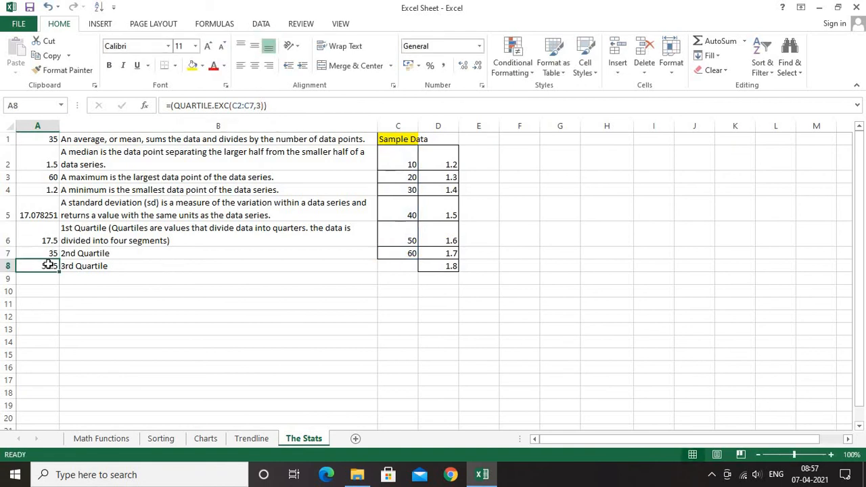
left_click_drag(41, 234, 65, 267)
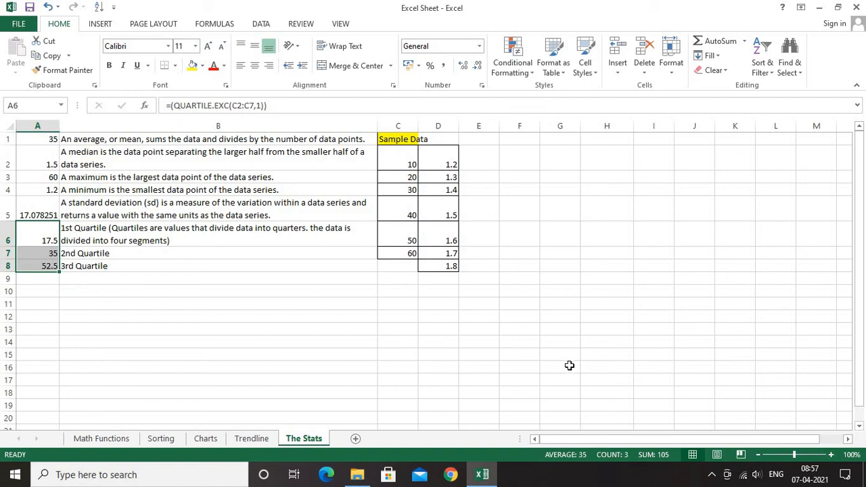